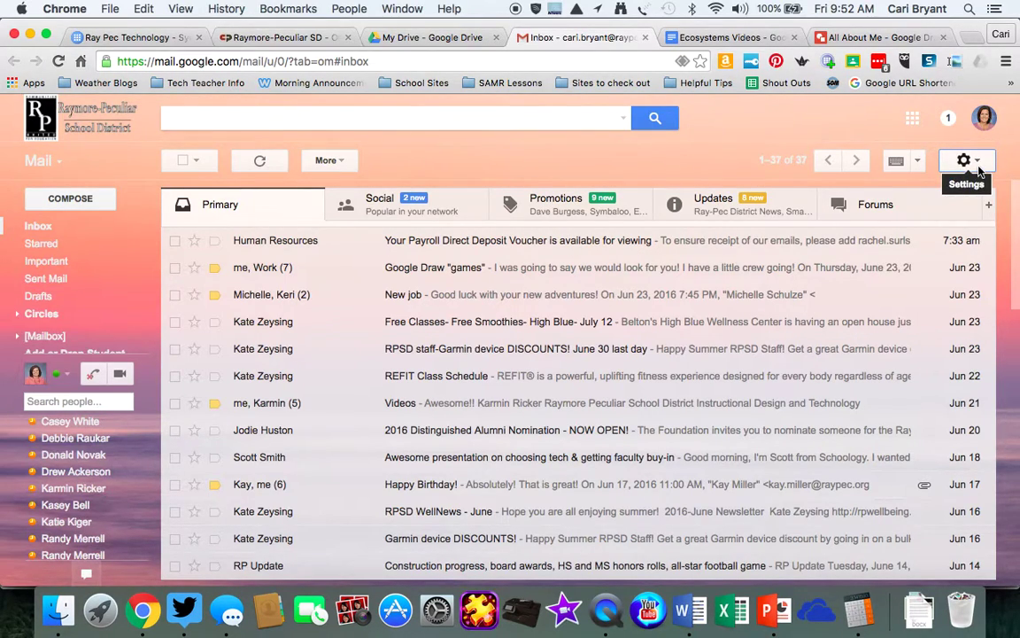
# Review the inbox tab configuration and the settings choices, closing both without changing anything.
pyautogui.click(970, 162)
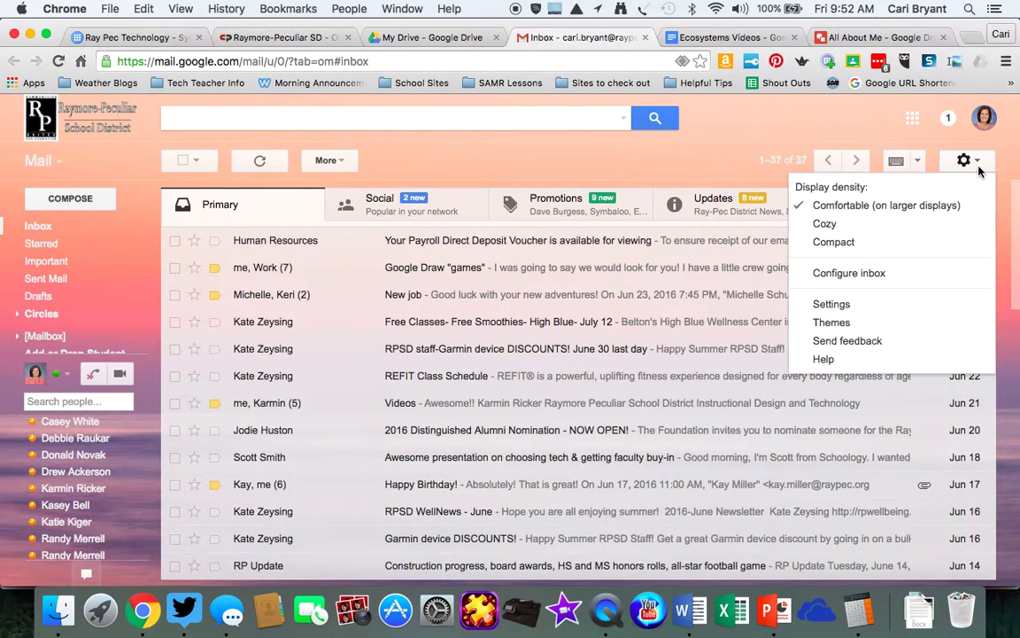
pyautogui.click(892, 275)
pyautogui.click(350, 441)
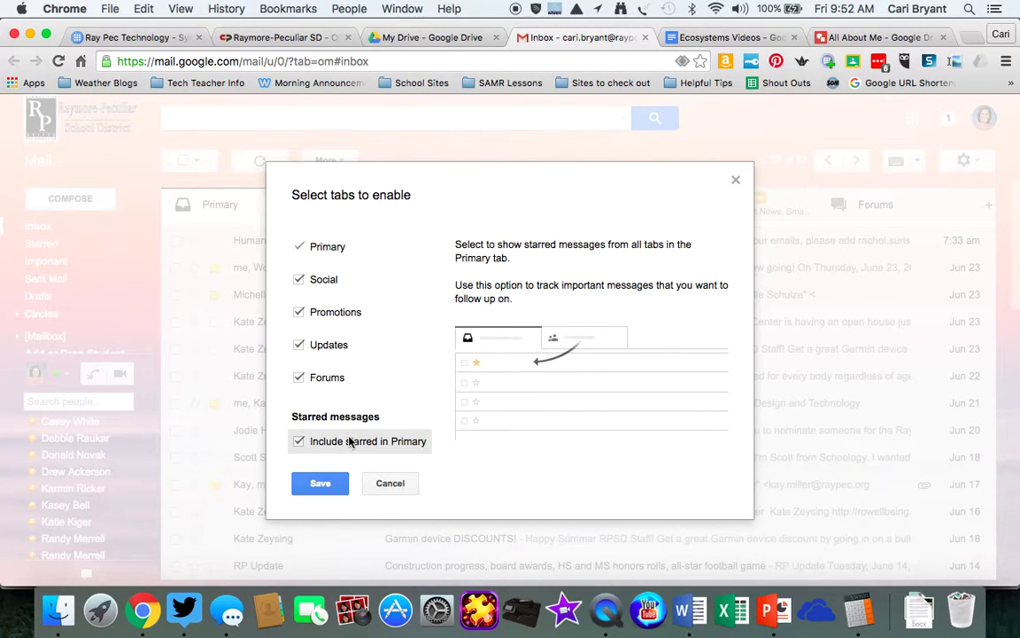
pyautogui.click(734, 179)
pyautogui.click(967, 163)
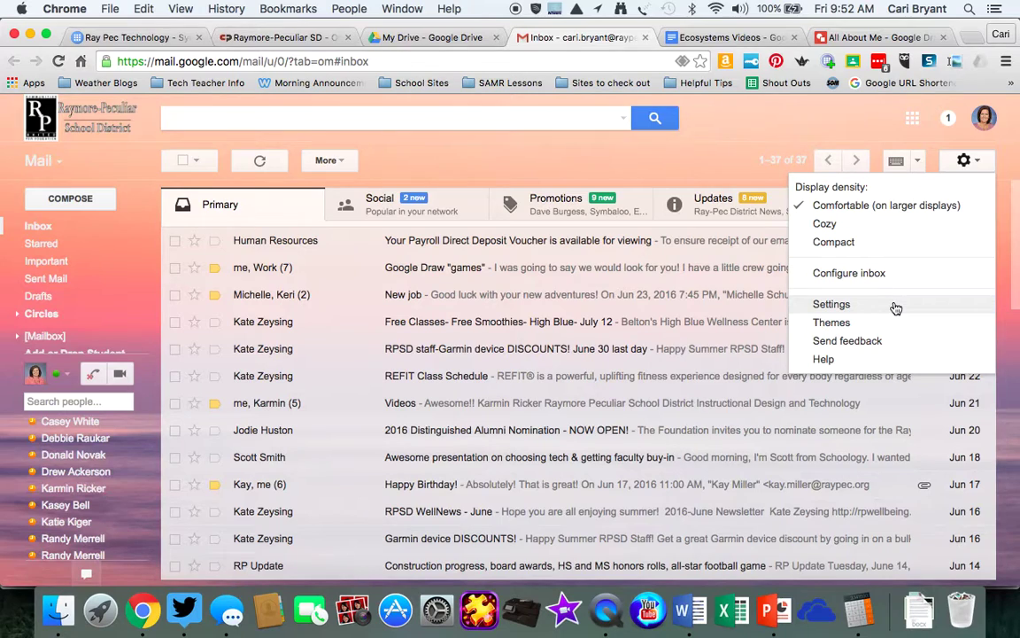
pyautogui.click(726, 145)
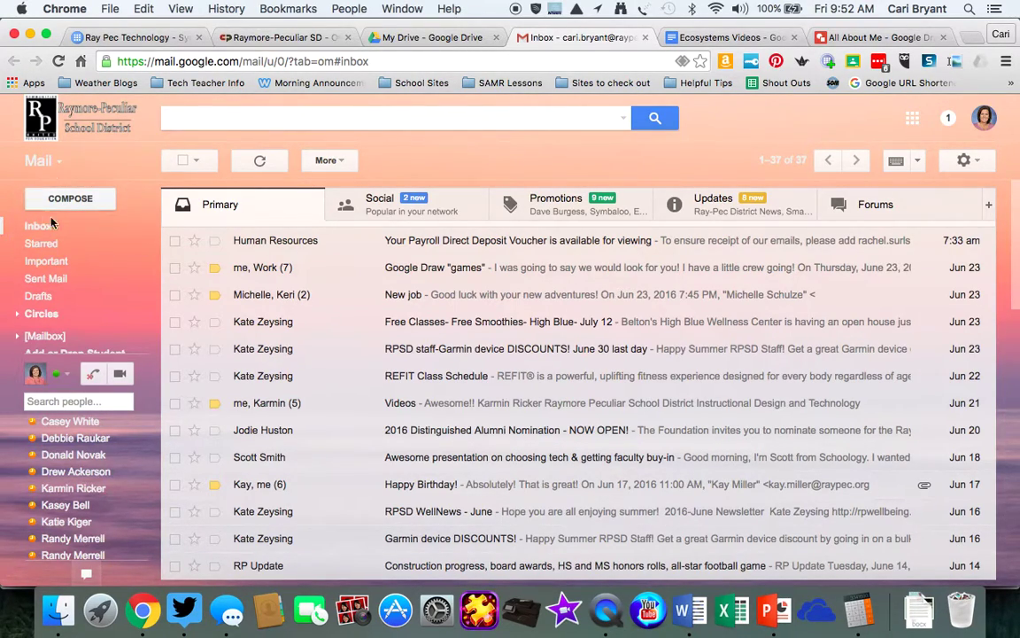
# Start a new email message and check the recipient suggestions for the beginning of a first name, clearing the entry again.
pyautogui.click(83, 202)
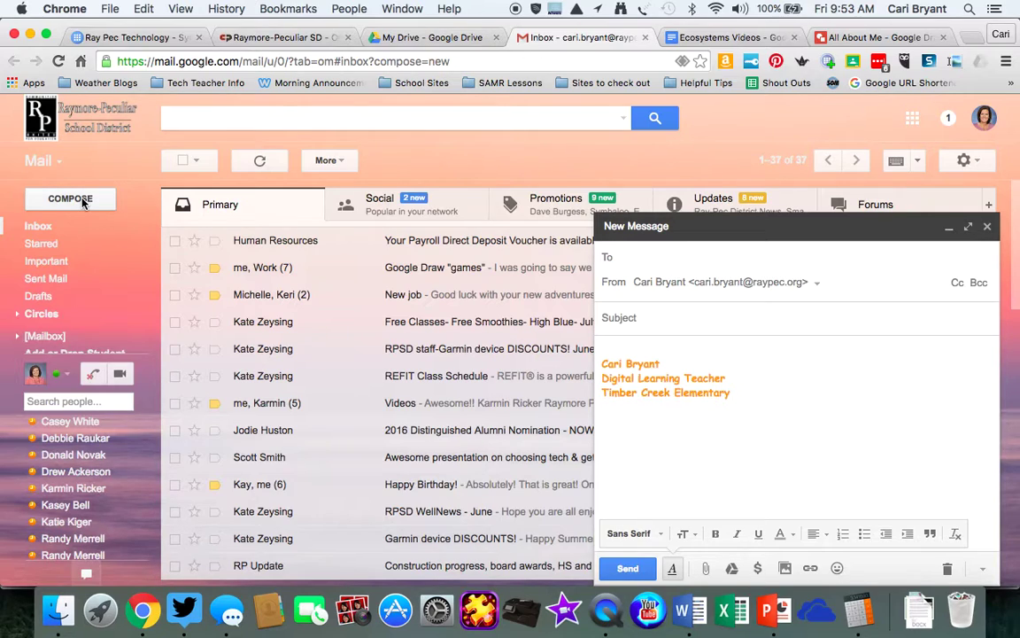
pyautogui.write('car')
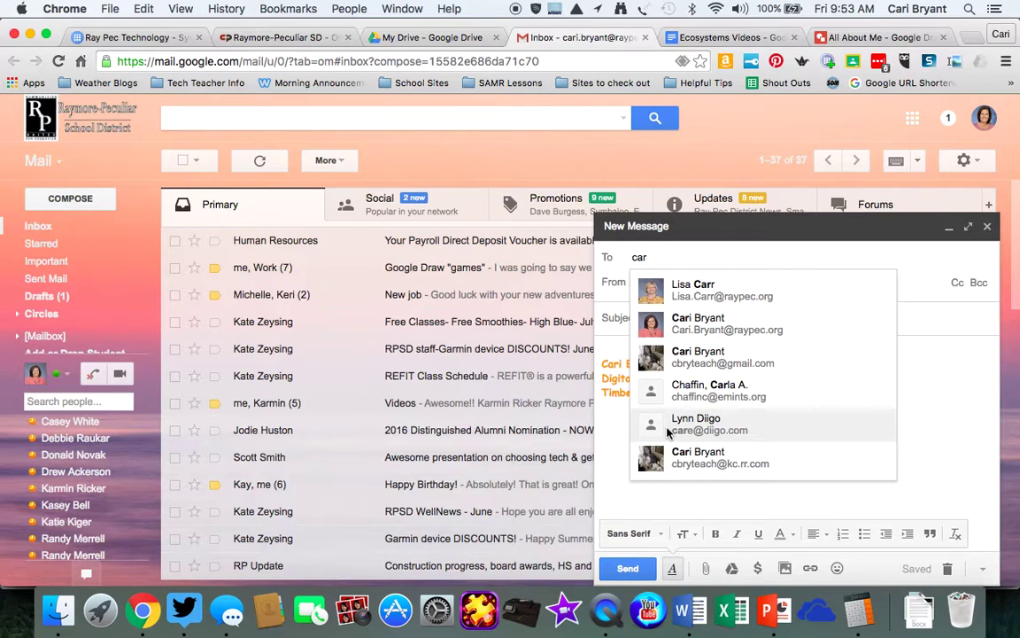
pyautogui.press('BackSpace')
pyautogui.press('BackSpace')
pyautogui.press('BackSpace')
# Look up recipient suggestions by another first name and by the beginning of a last name, emptying the recipient field after each.
pyautogui.write('alex')
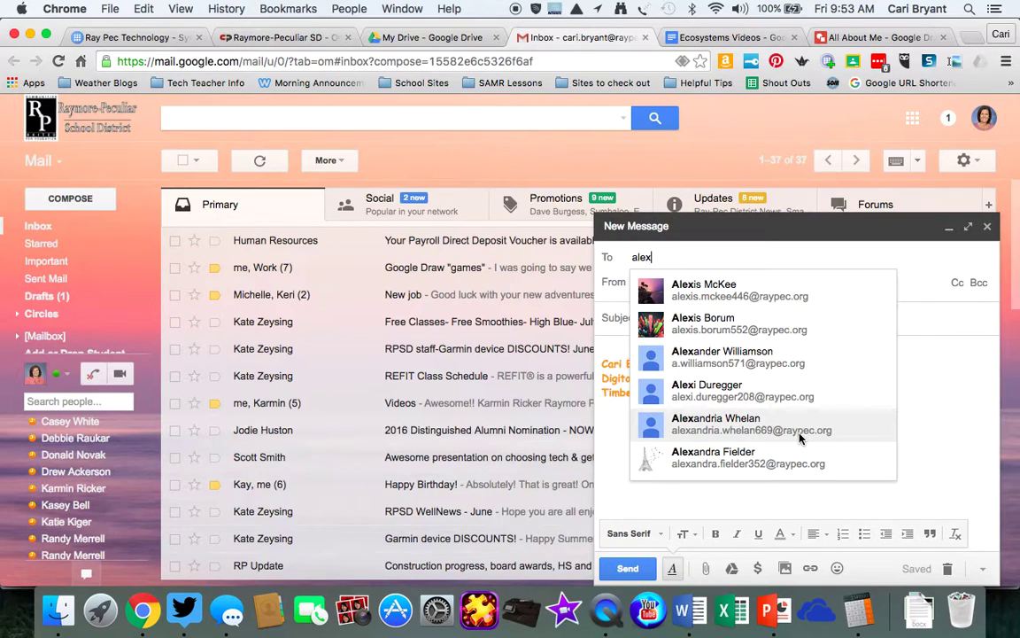
pyautogui.press('BackSpace')
pyautogui.press('BackSpace')
pyautogui.press('BackSpace')
pyautogui.press('BackSpace')
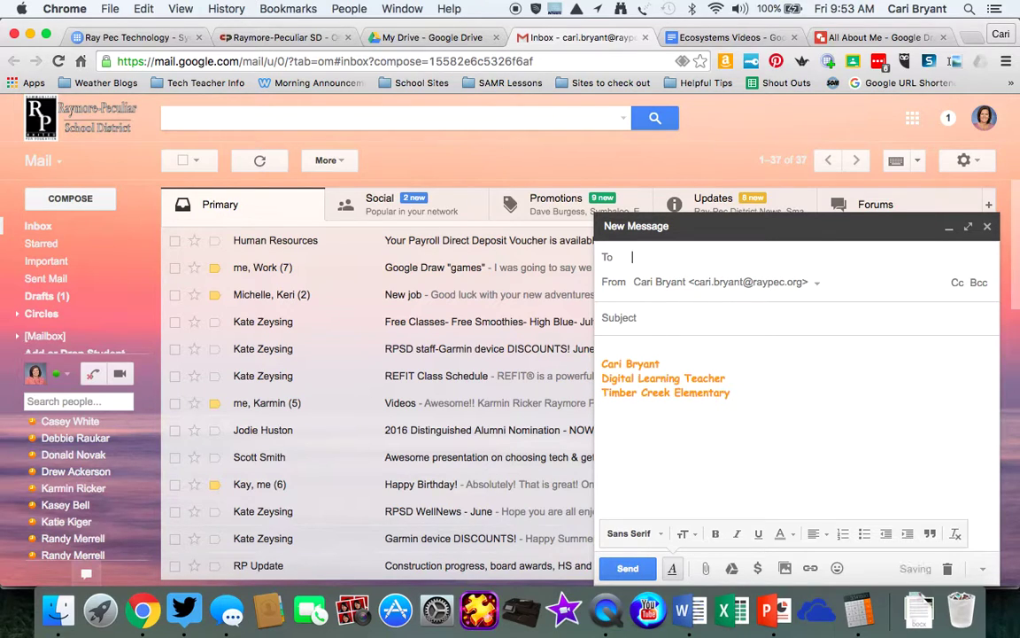
pyautogui.write('bry')
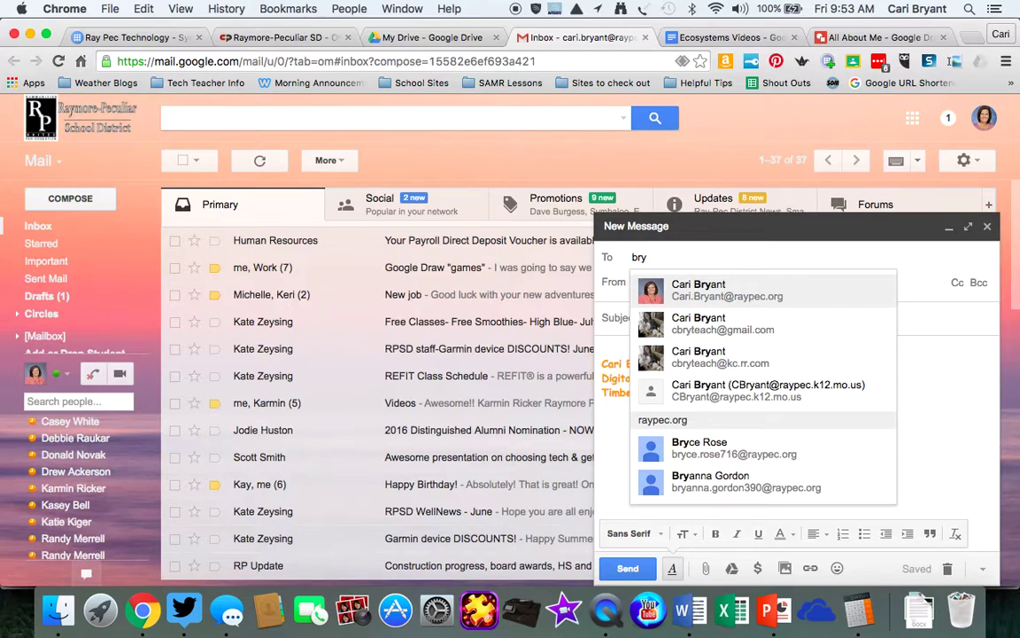
pyautogui.press('BackSpace')
pyautogui.press('BackSpace')
pyautogui.press('BackSpace')
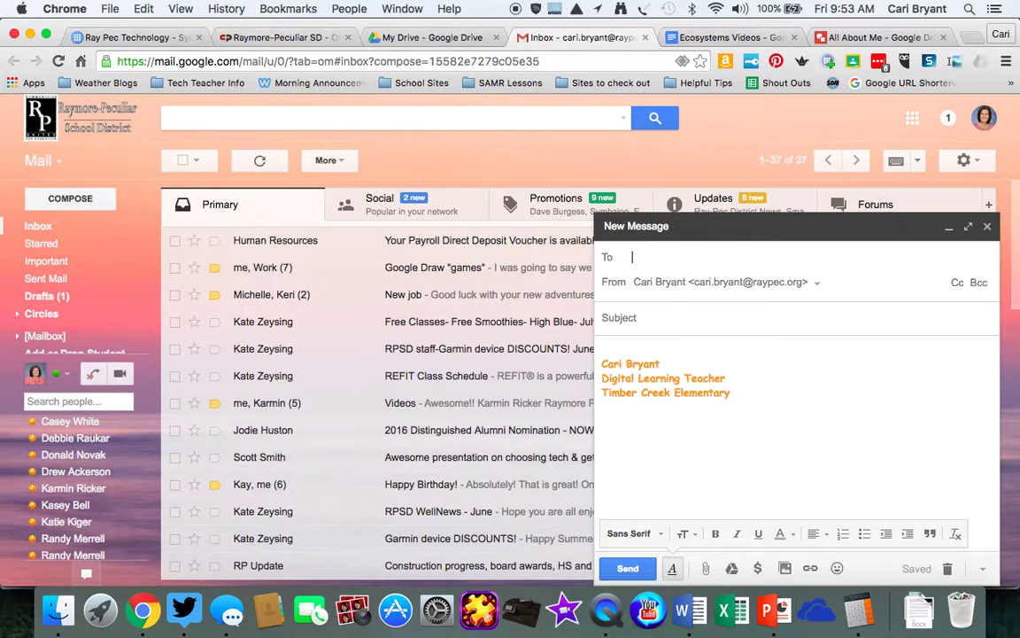
# Try a misspelled full name as the message recipient and remove that entry.
pyautogui.write('carrie')
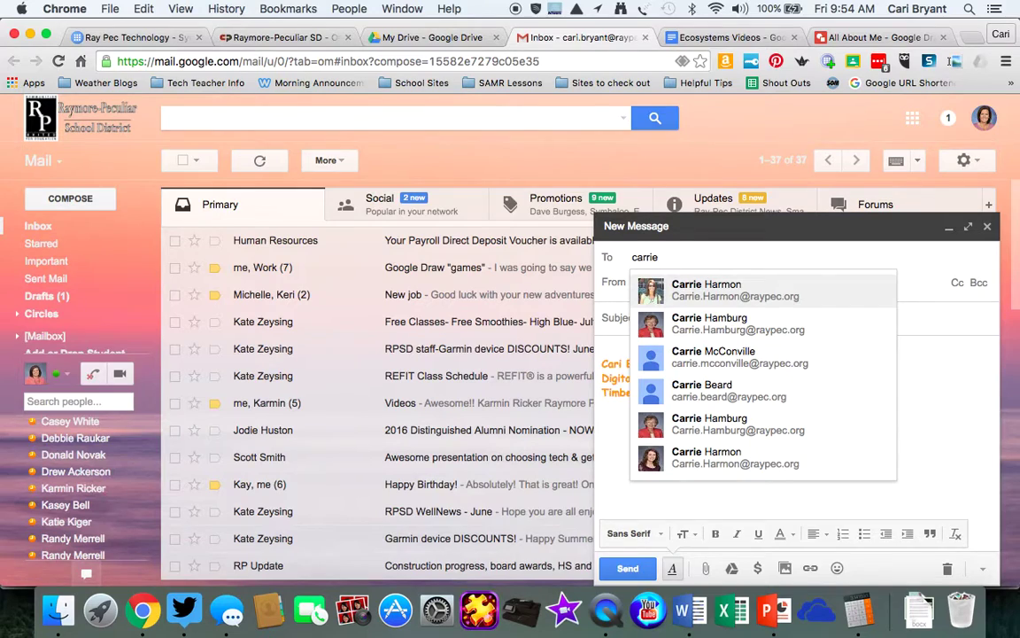
pyautogui.write(' bryant')
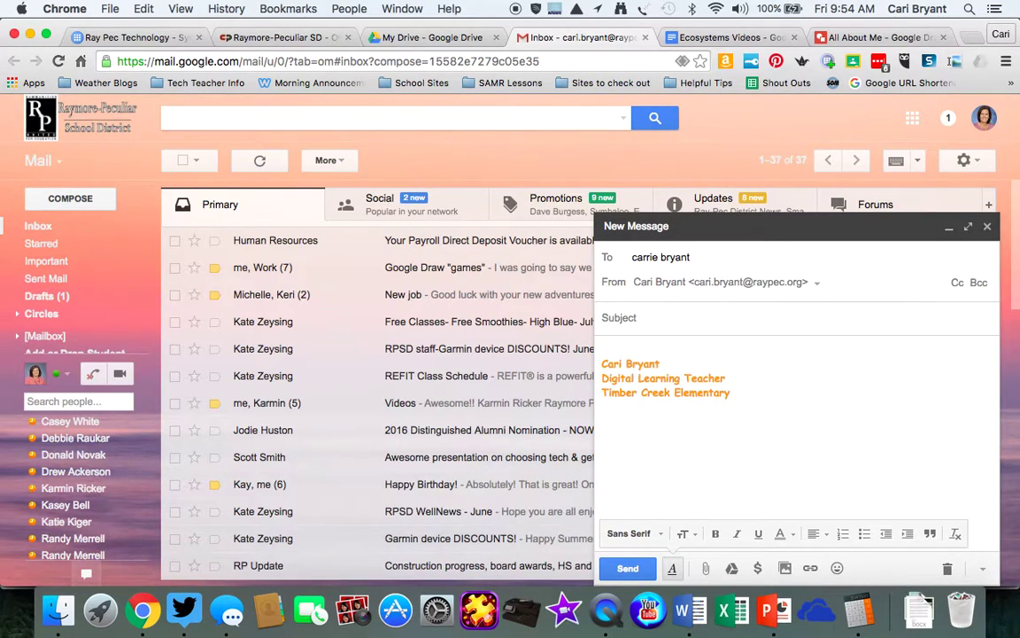
pyautogui.press('Return')
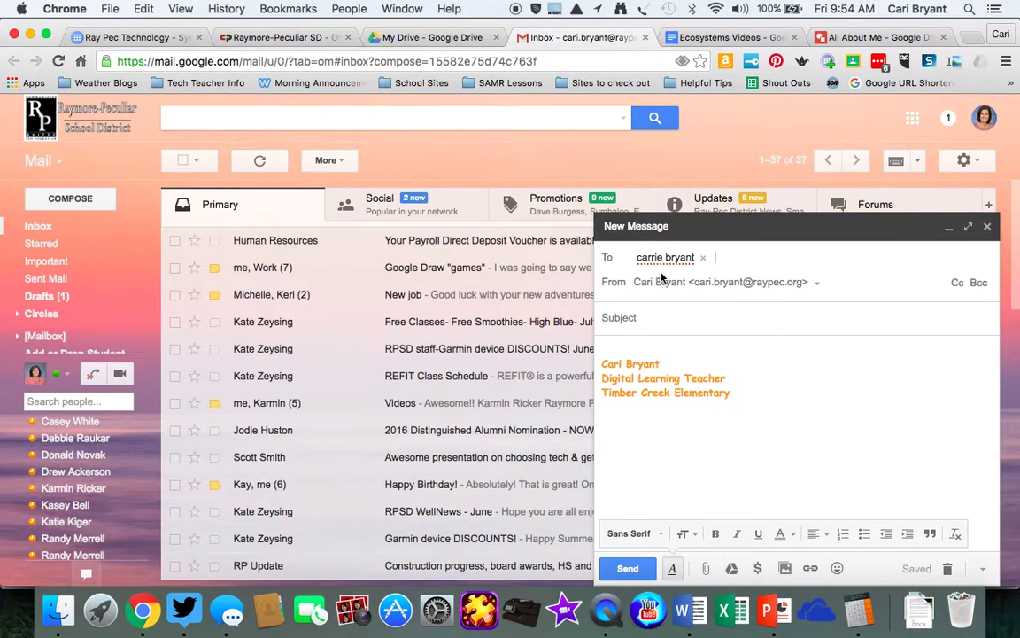
pyautogui.click(704, 258)
# Address the message to the sender's own school email account and give it the subject "Test".
pyautogui.write('cari')
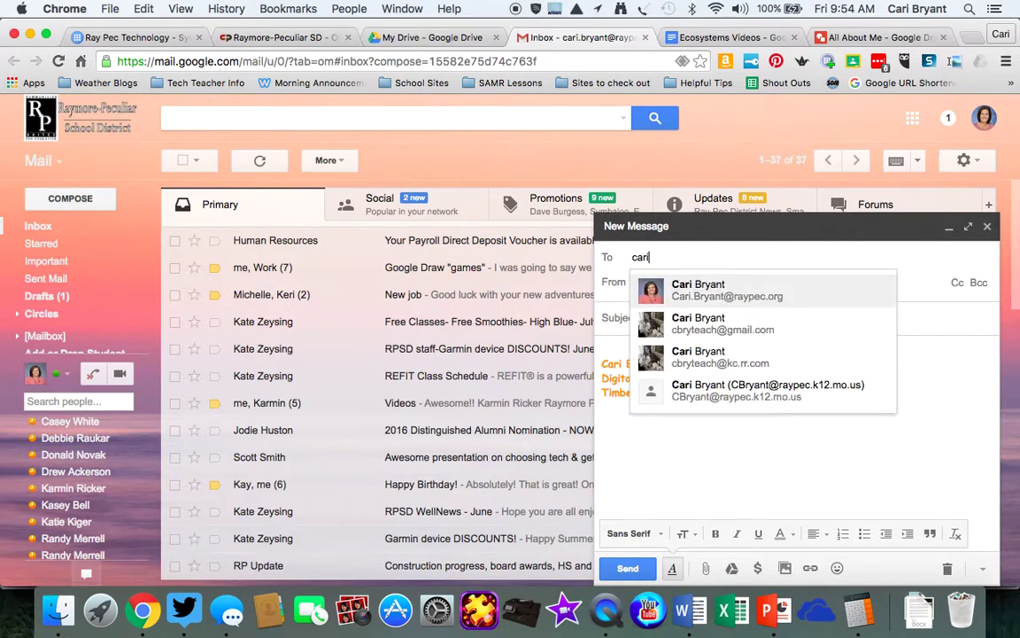
pyautogui.click(868, 295)
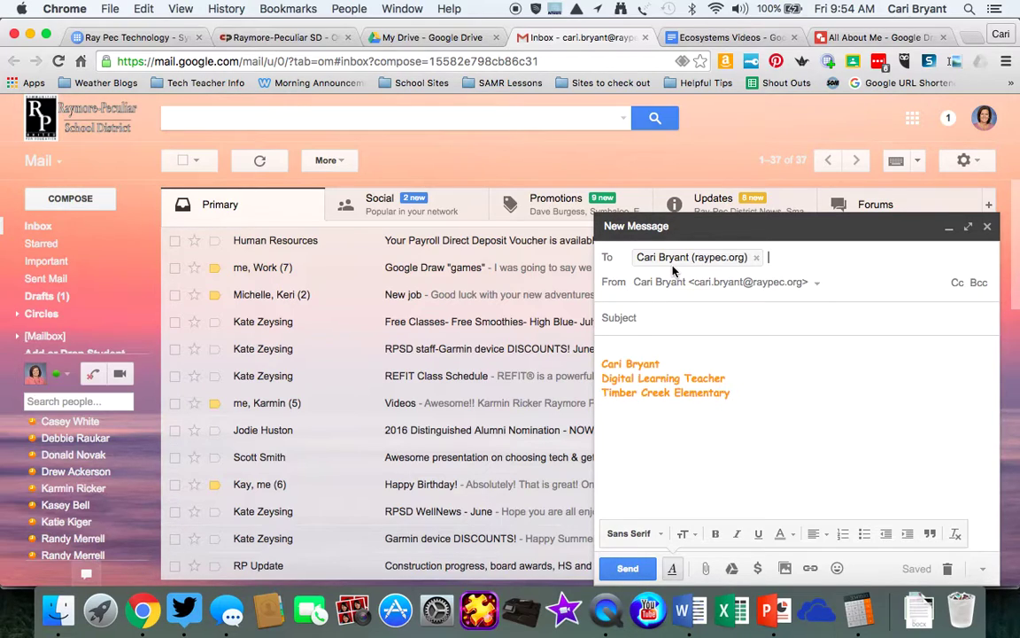
pyautogui.click(692, 310)
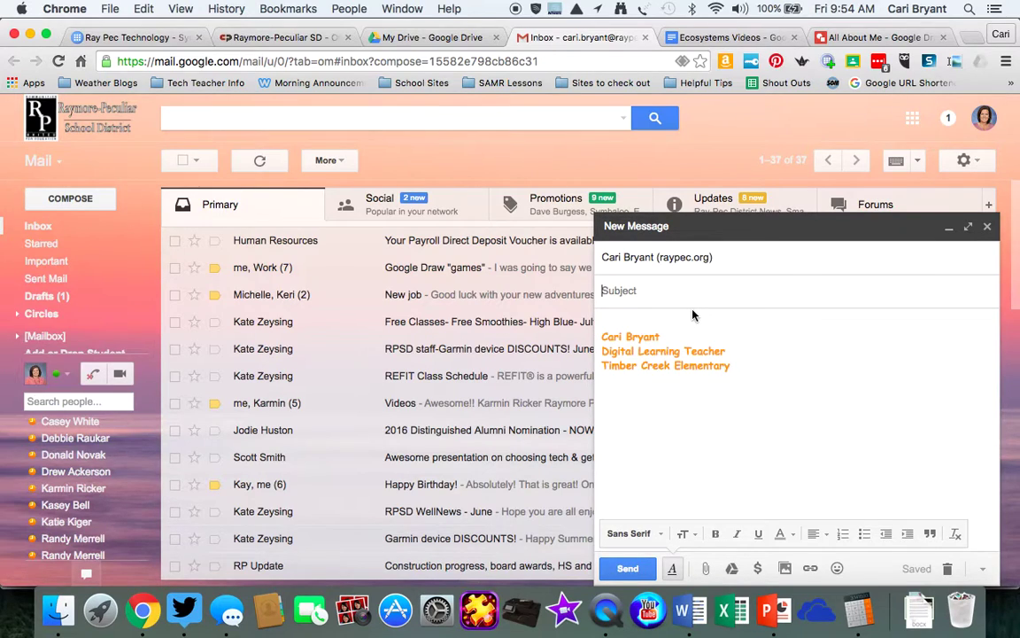
pyautogui.write('Test')
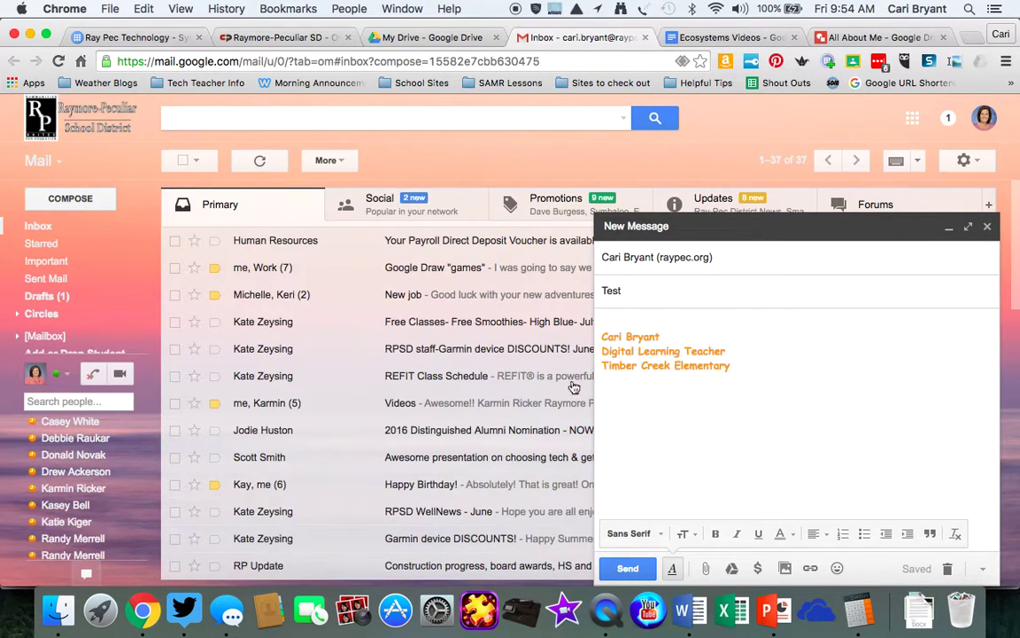
# Write "This is a test email." in the message body above the signature, followed by a line break.
pyautogui.click(618, 322)
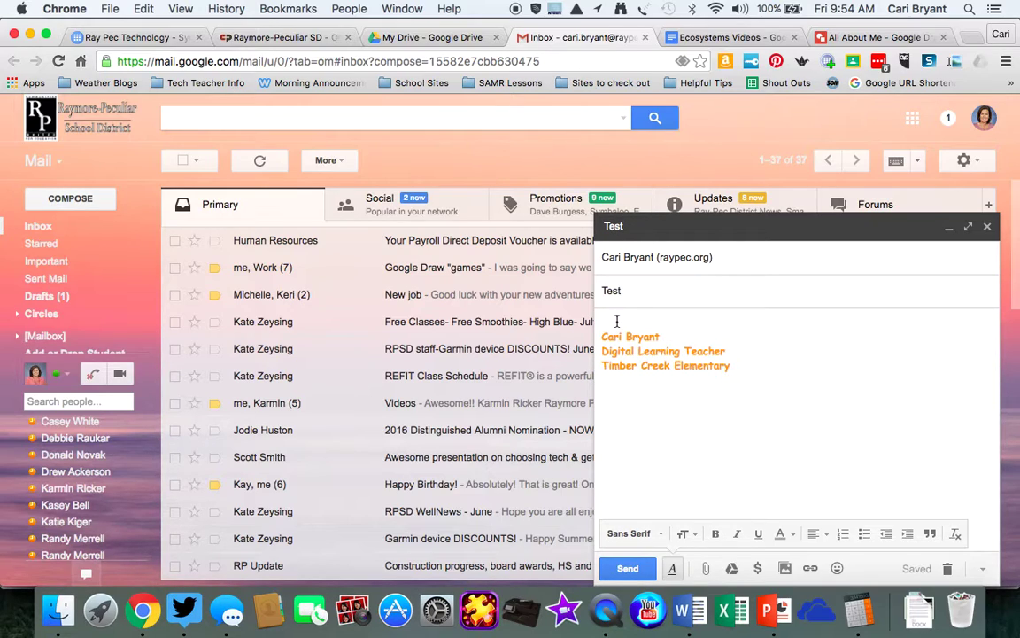
pyautogui.write('This is a test email')
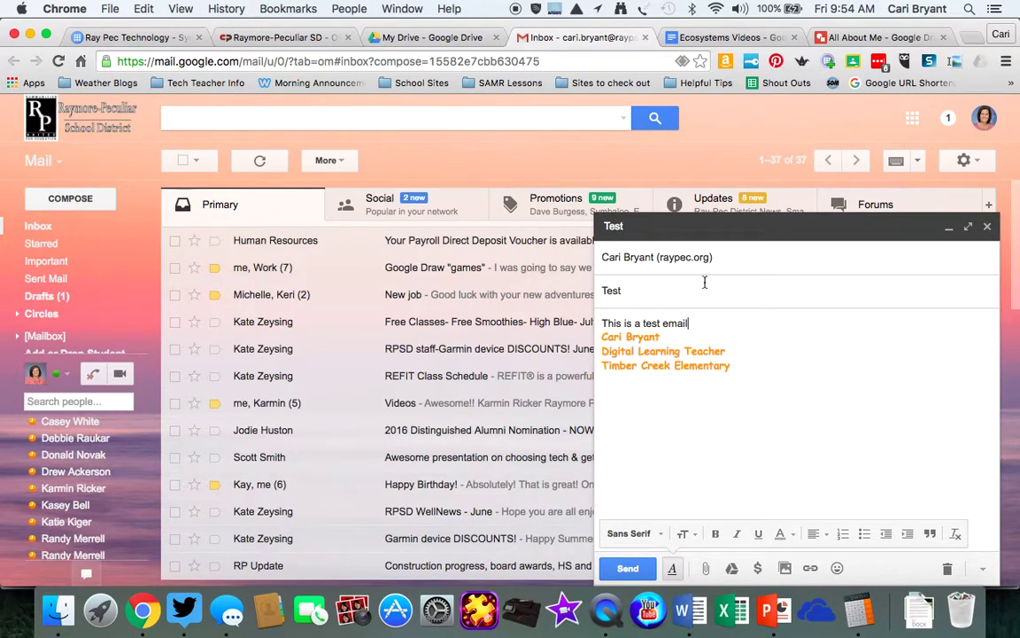
pyautogui.write('.')
pyautogui.press('Return')
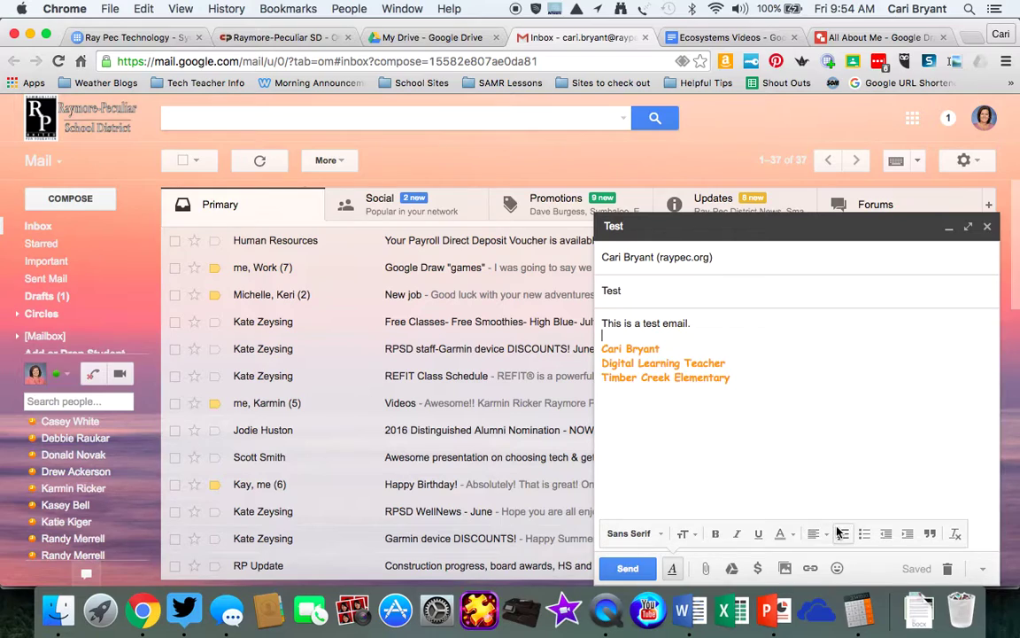
# Hide and reshow the formatting options, and try the Huge text size without any text selected.
pyautogui.click(672, 569)
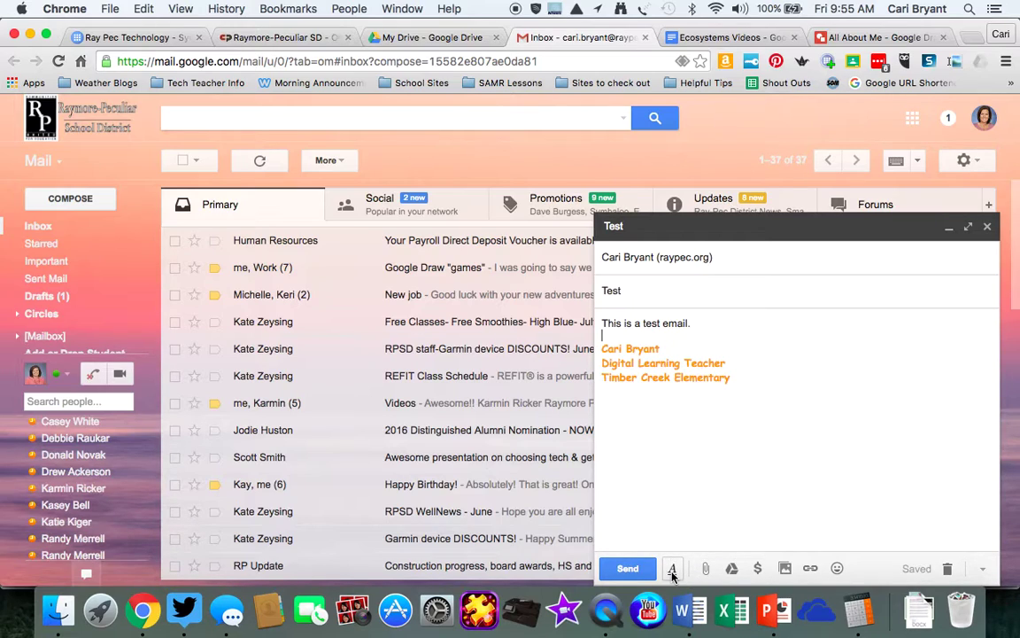
pyautogui.click(673, 570)
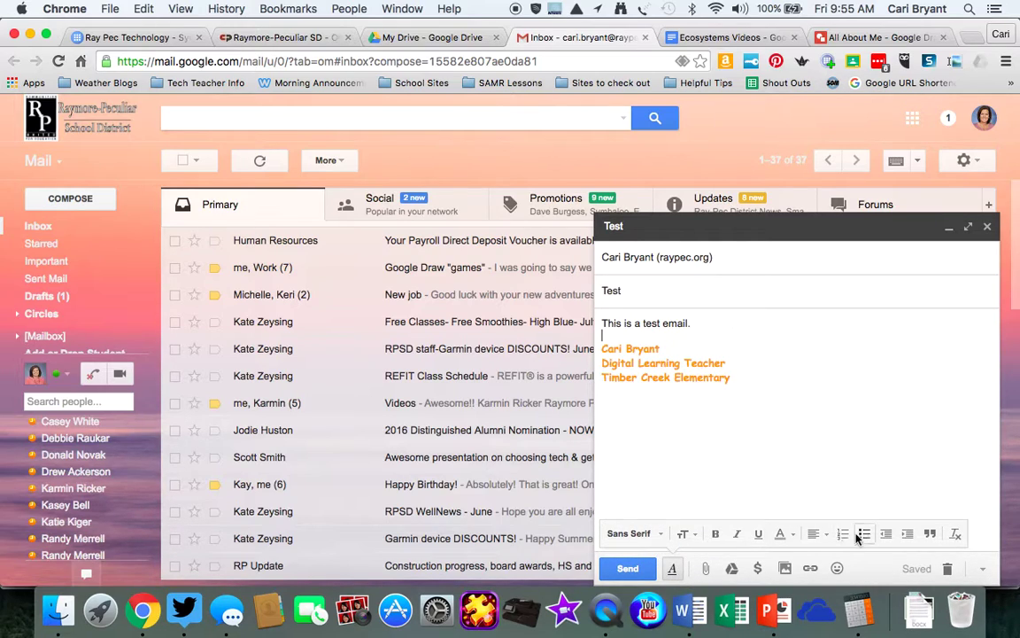
pyautogui.click(683, 533)
pyautogui.click(651, 496)
pyautogui.click(683, 533)
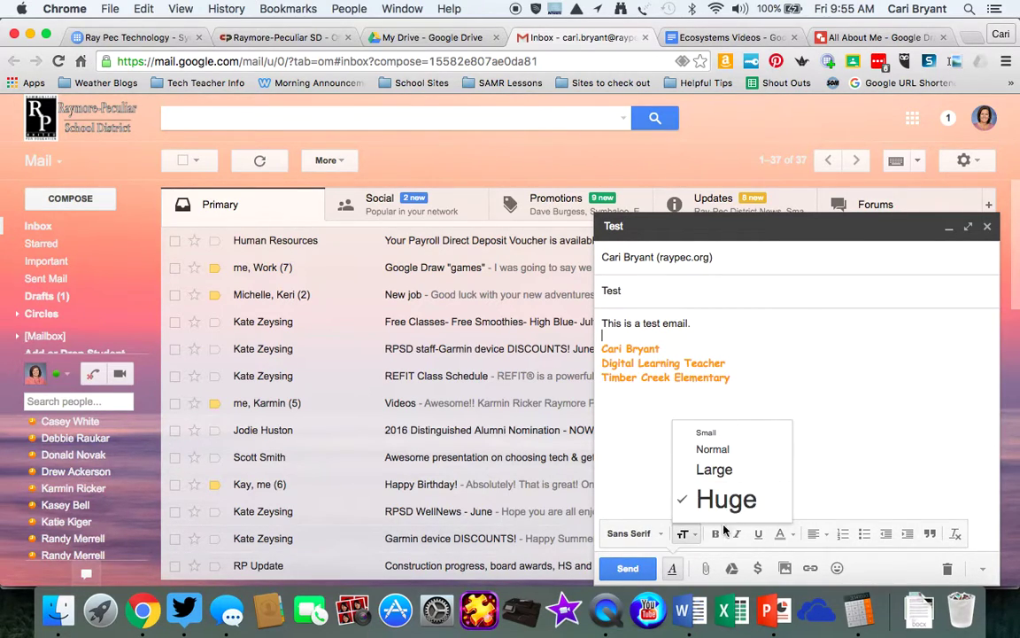
pyautogui.click(834, 365)
# Try the Huge and Large text sizes on the selected body sentence and return it to Normal.
pyautogui.click(715, 325)
pyautogui.moveTo(715, 325); pyautogui.dragTo(601, 324)
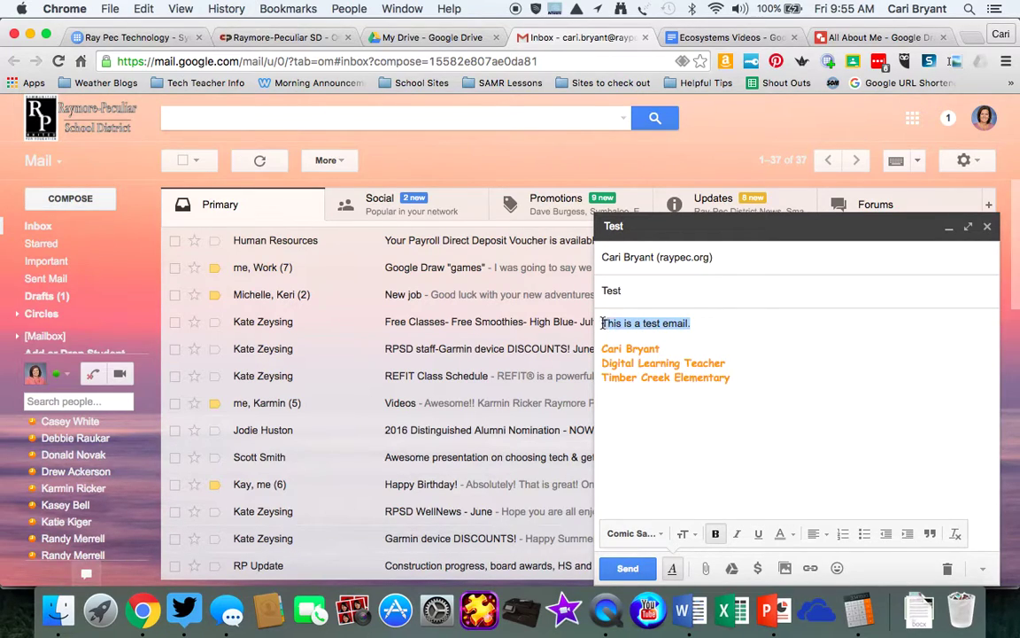
pyautogui.click(684, 537)
pyautogui.click(726, 500)
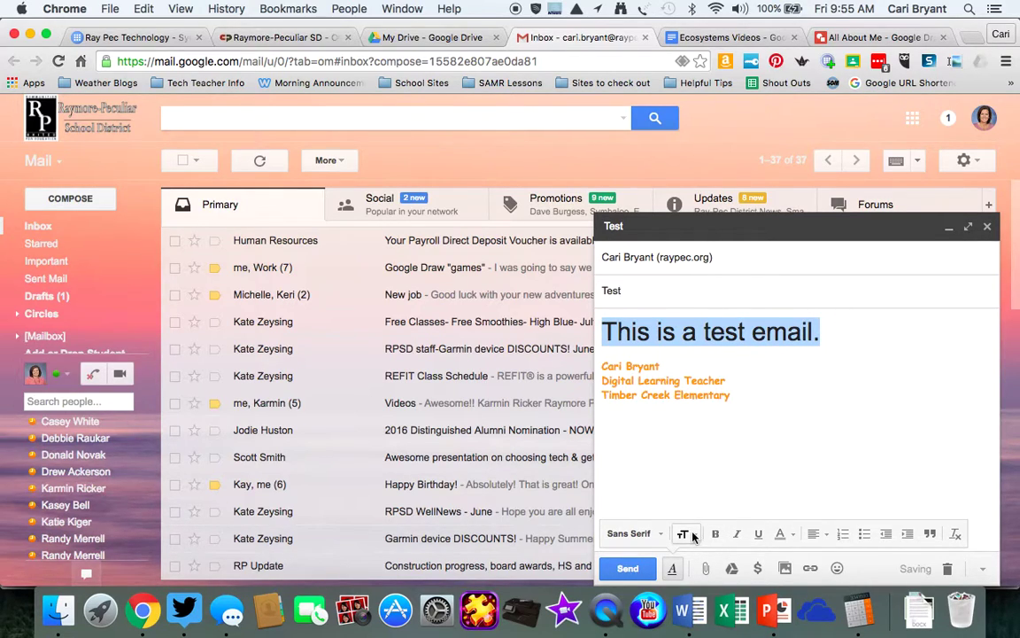
pyautogui.click(684, 533)
pyautogui.click(630, 421)
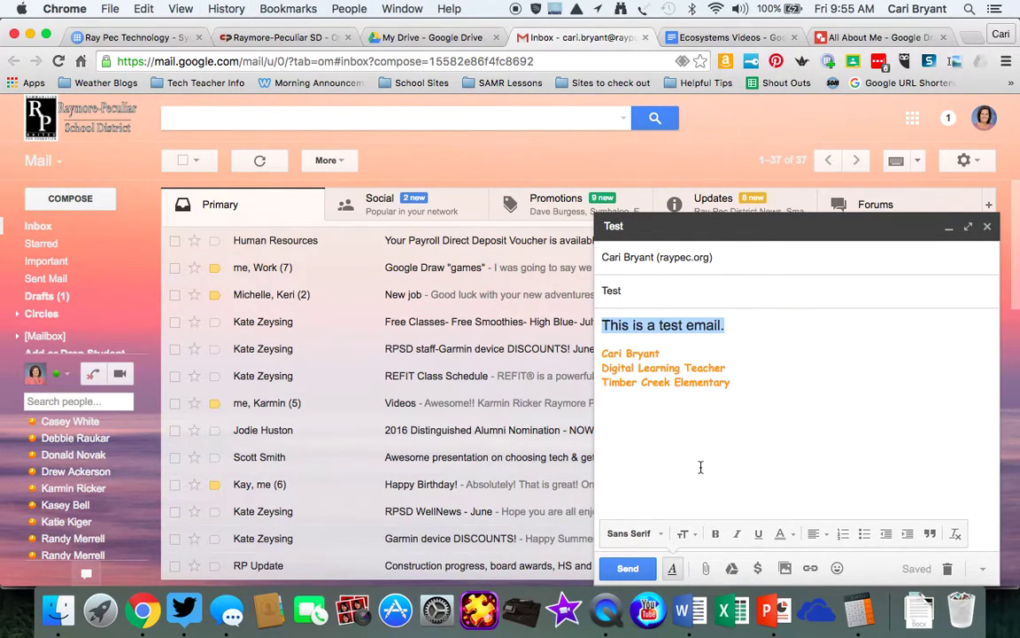
pyautogui.click(683, 533)
pyautogui.click(706, 450)
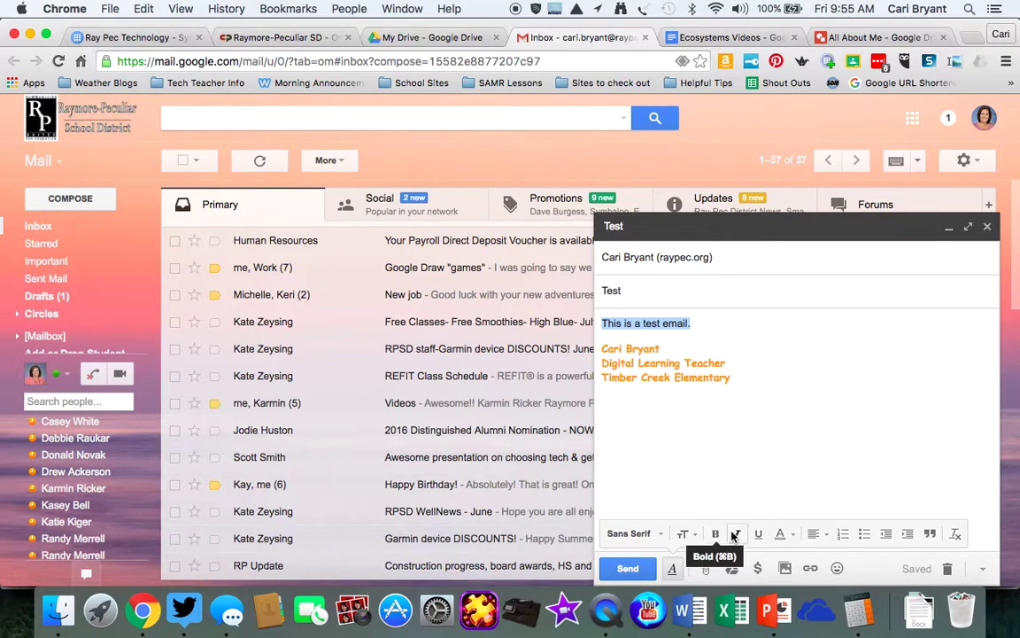
# Try a blue background color on the body sentence and set the background back to white.
pyautogui.click(758, 535)
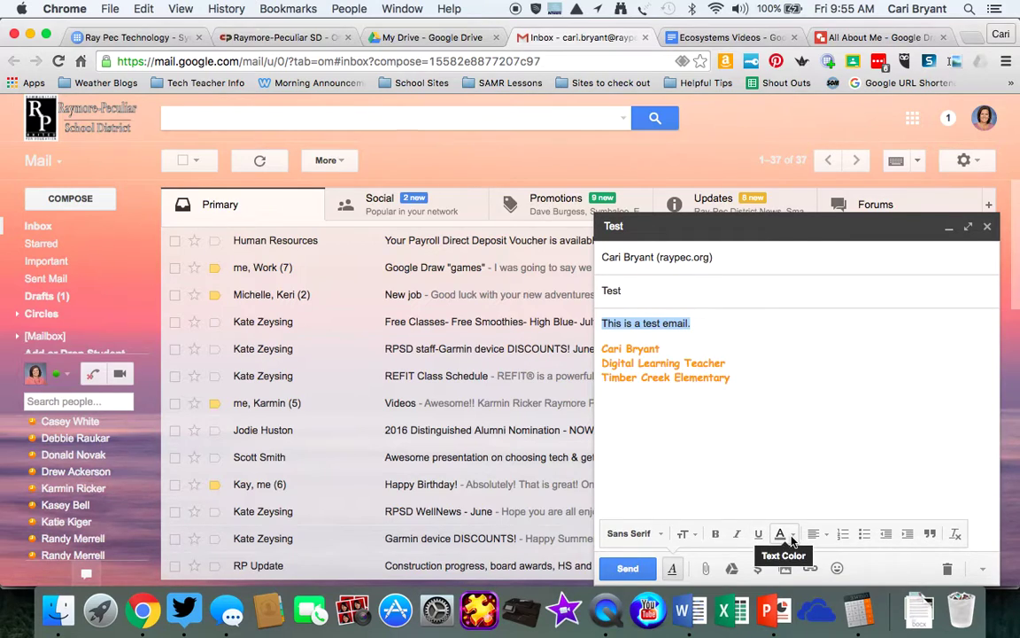
pyautogui.click(791, 535)
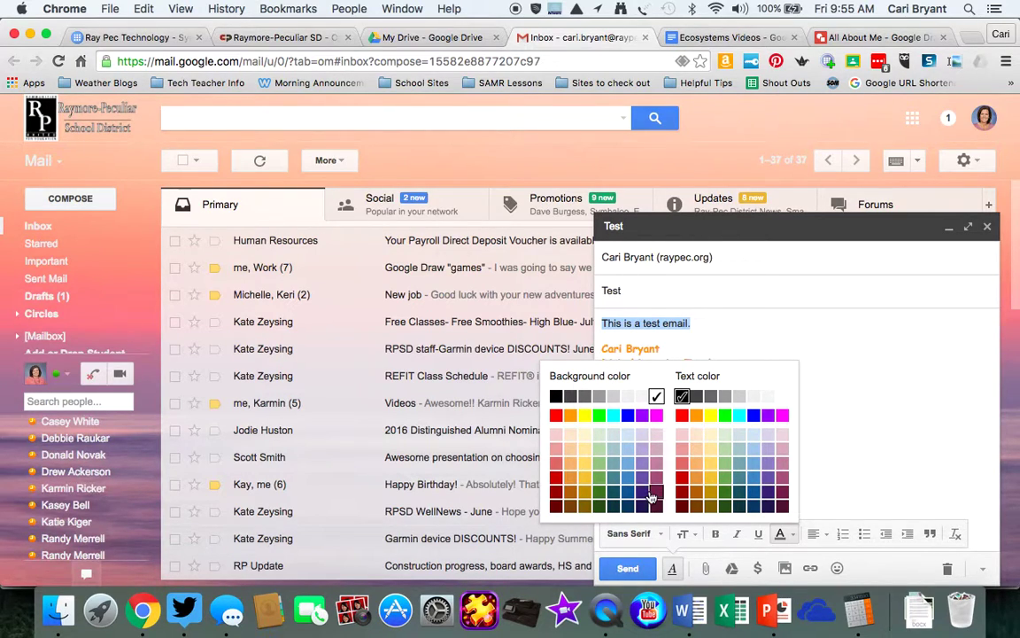
pyautogui.click(625, 476)
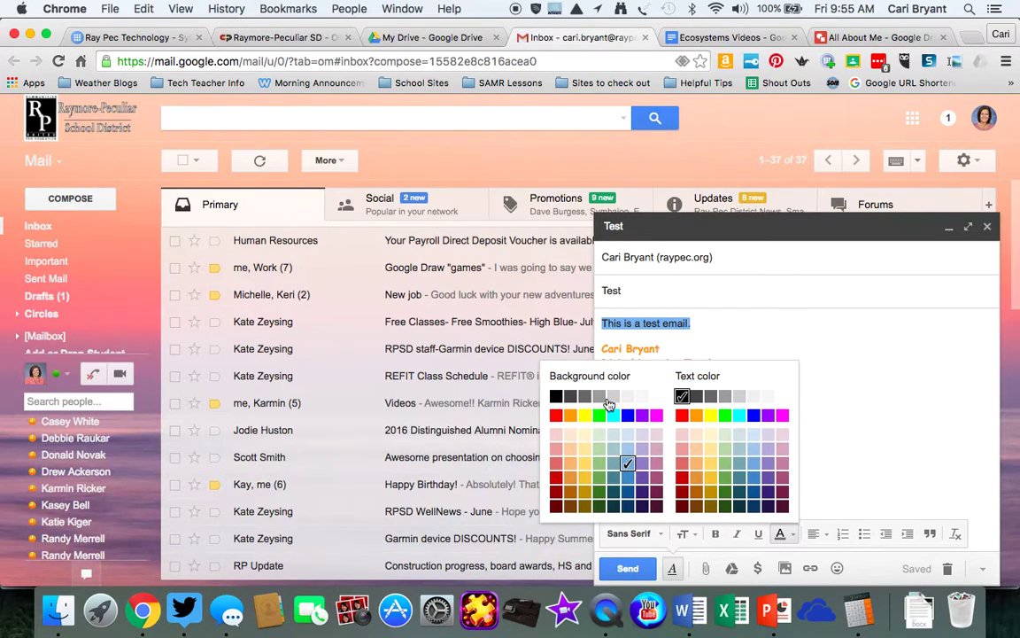
pyautogui.click(656, 396)
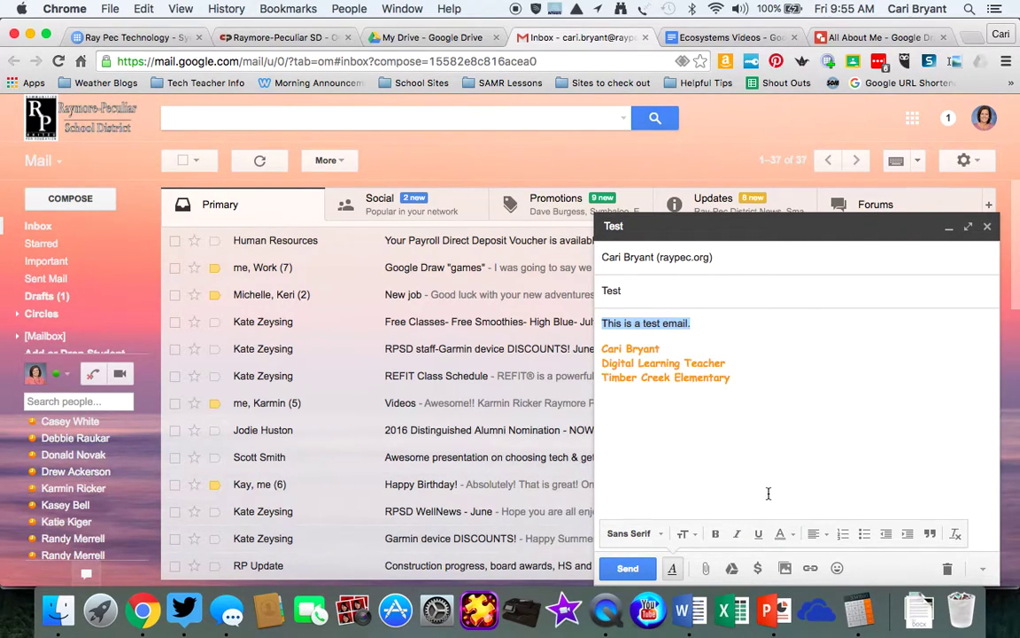
# Color the body sentence purple and send the message.
pyautogui.click(780, 533)
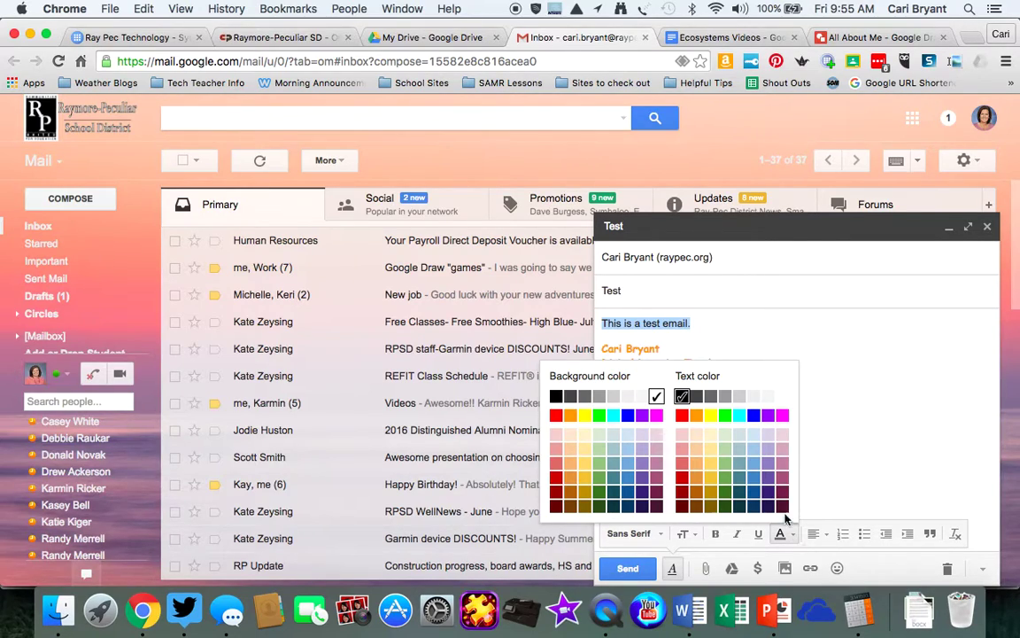
pyautogui.click(768, 417)
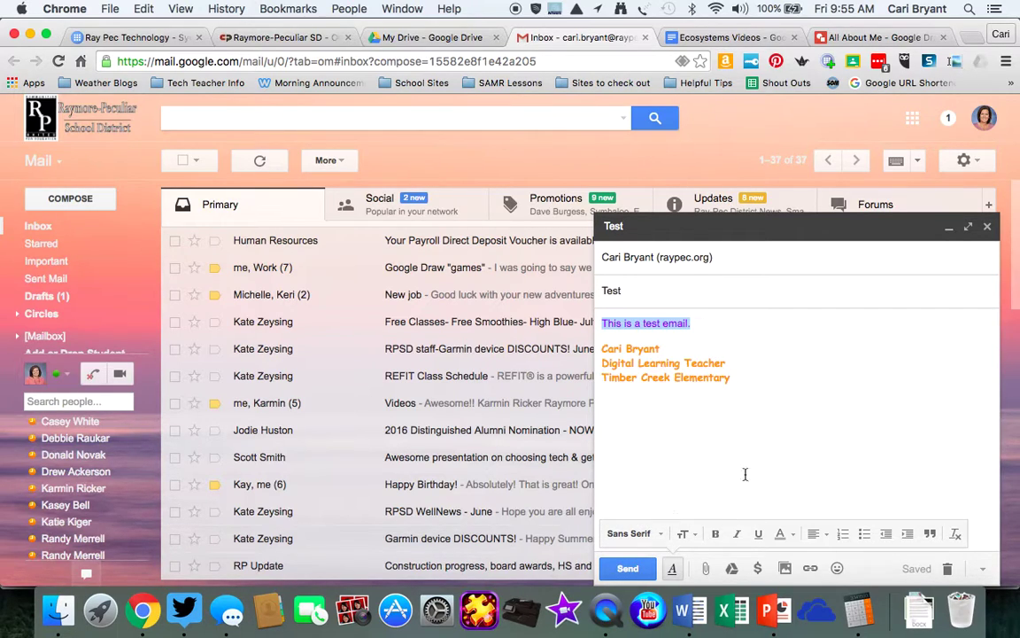
pyautogui.click(768, 437)
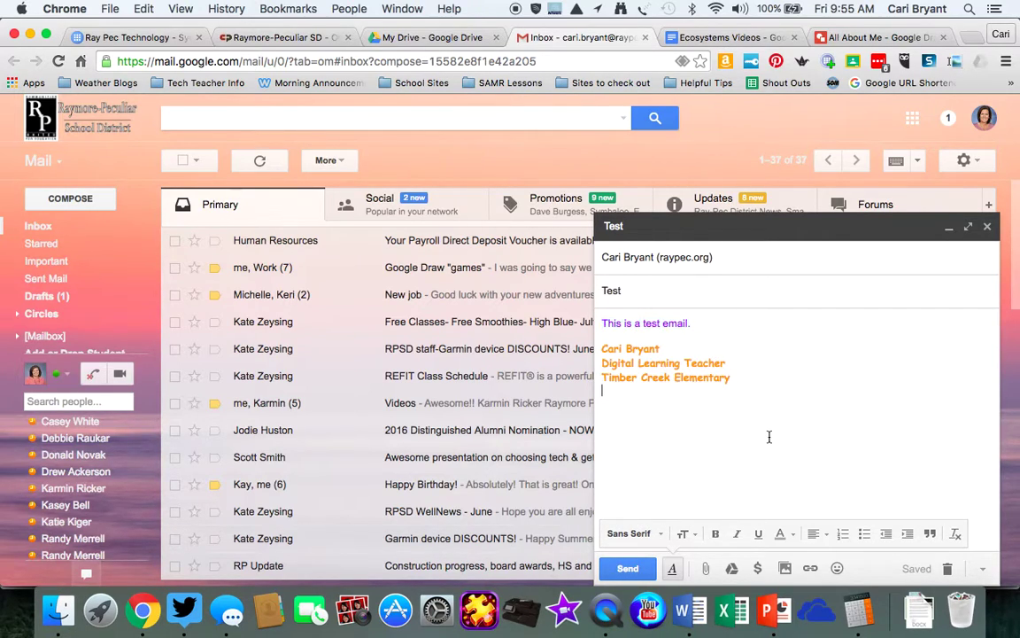
pyautogui.click(630, 570)
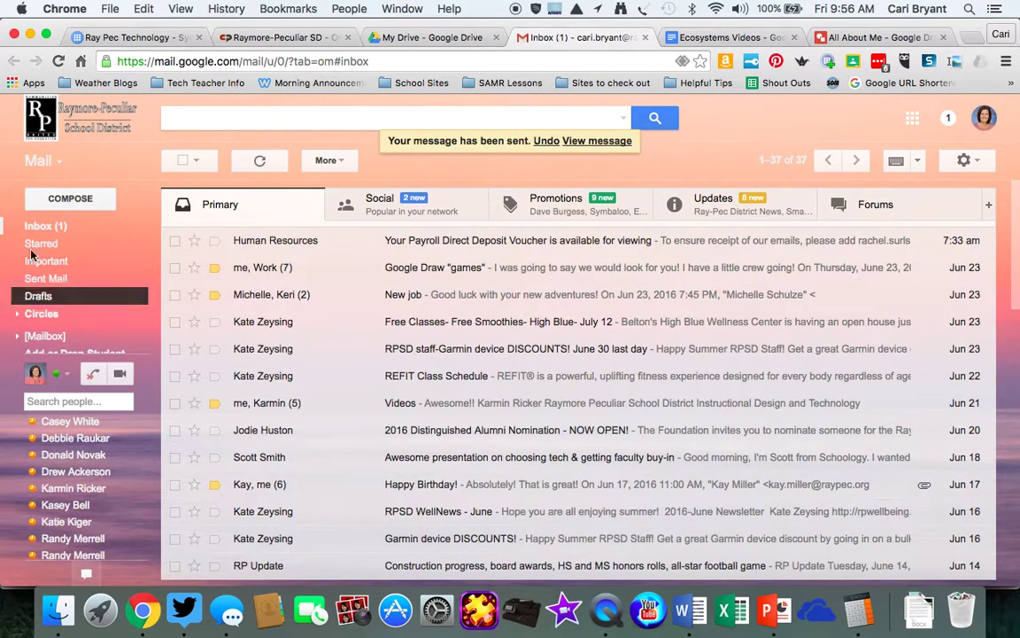
# Refresh the inbox and open the received Test email.
pyautogui.moveTo(41, 237)
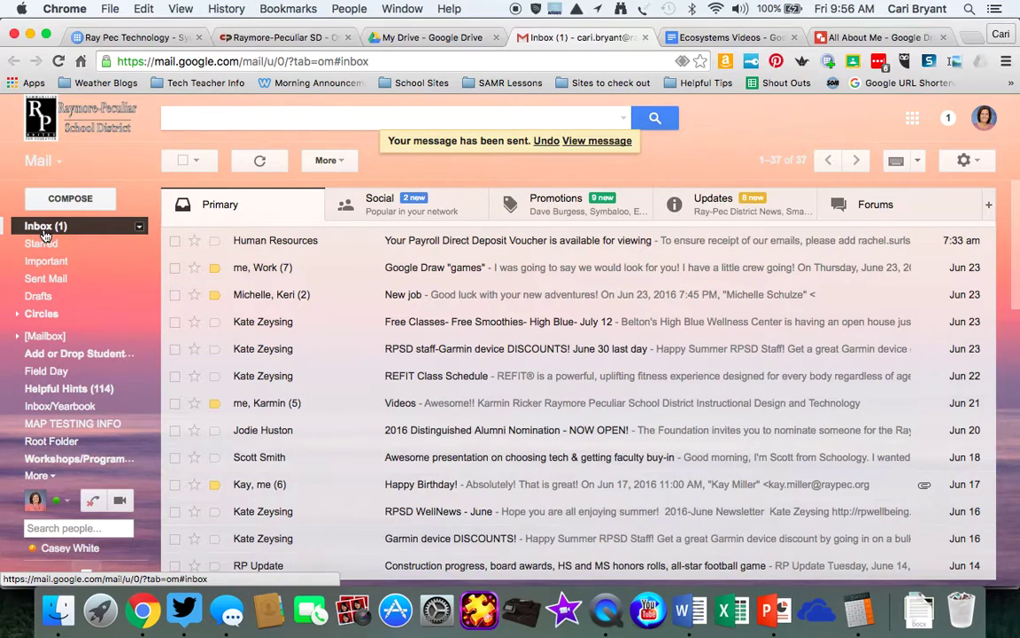
pyautogui.click(276, 161)
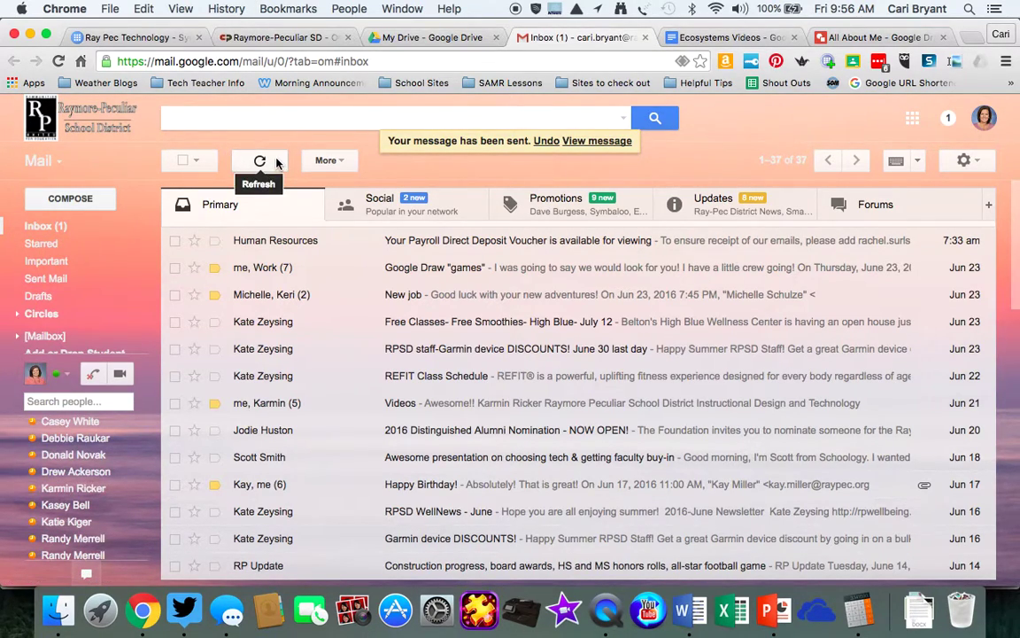
pyautogui.click(277, 162)
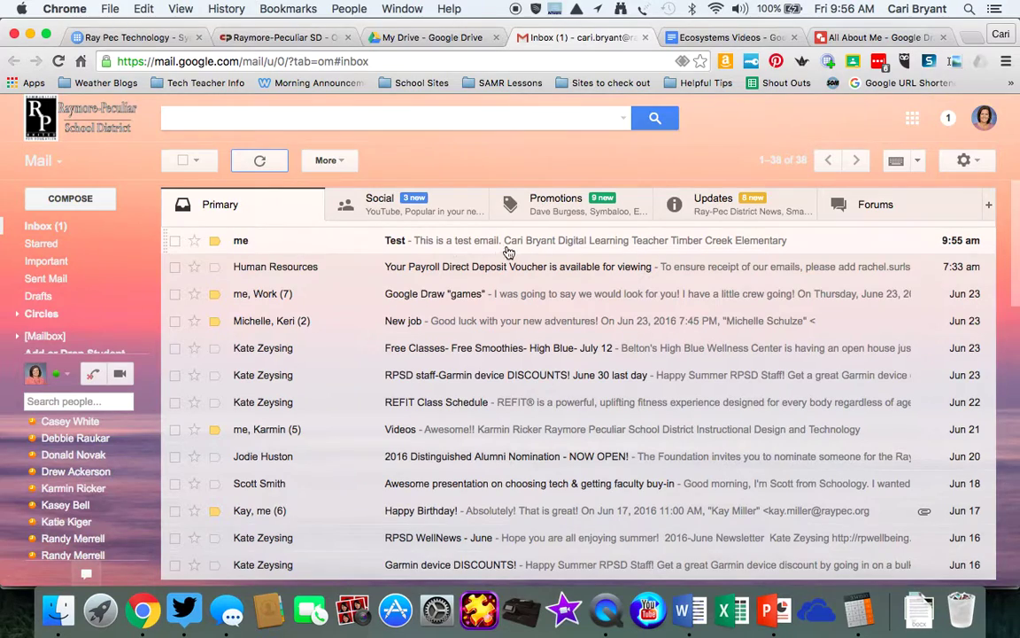
pyautogui.click(601, 237)
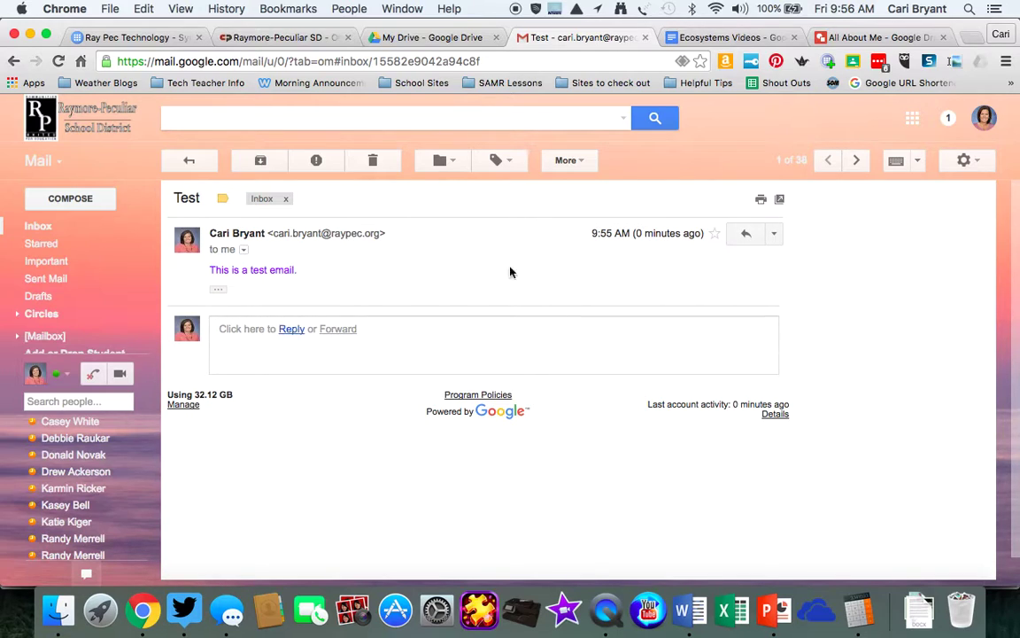
# Reply to the Test email with "Thank you." and send the reply.
pyautogui.click(747, 234)
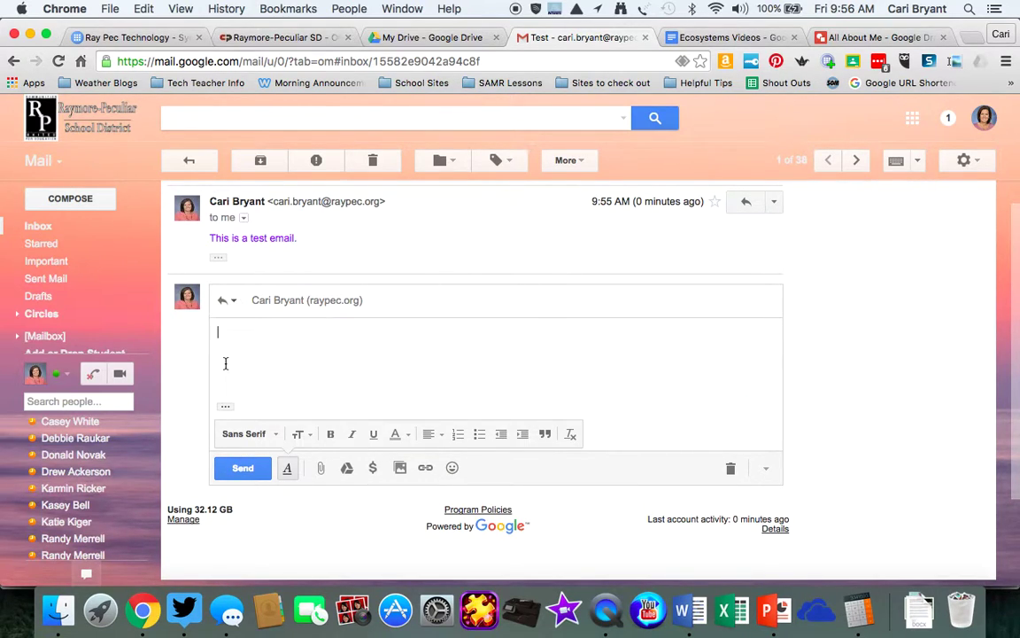
pyautogui.write('Thank you.')
pyautogui.click(244, 468)
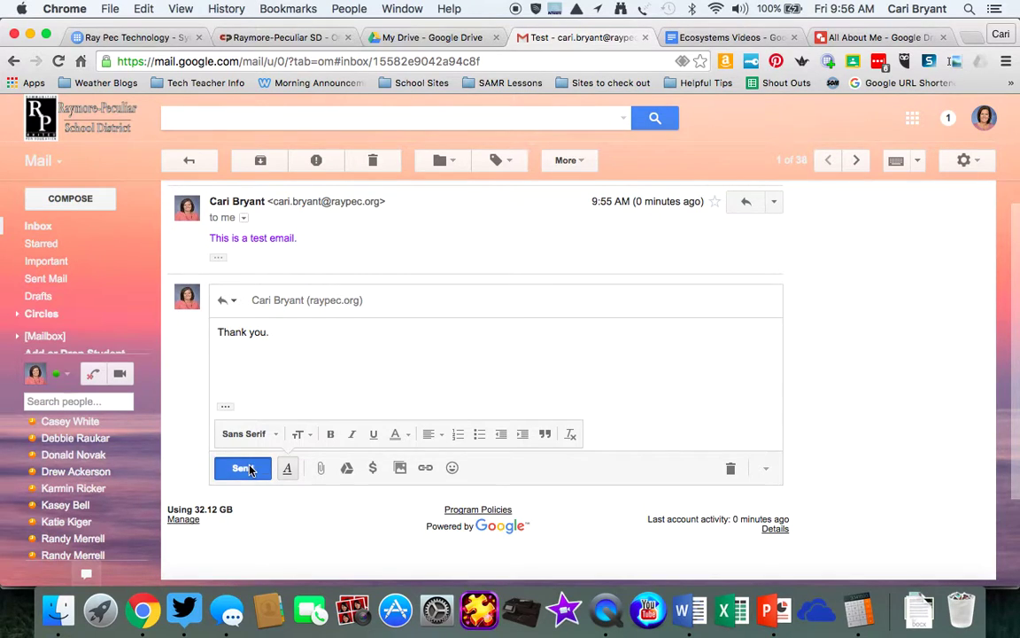
# Open the updated Test conversation from the inbox to view the reply, and return to the message list.
pyautogui.click(79, 226)
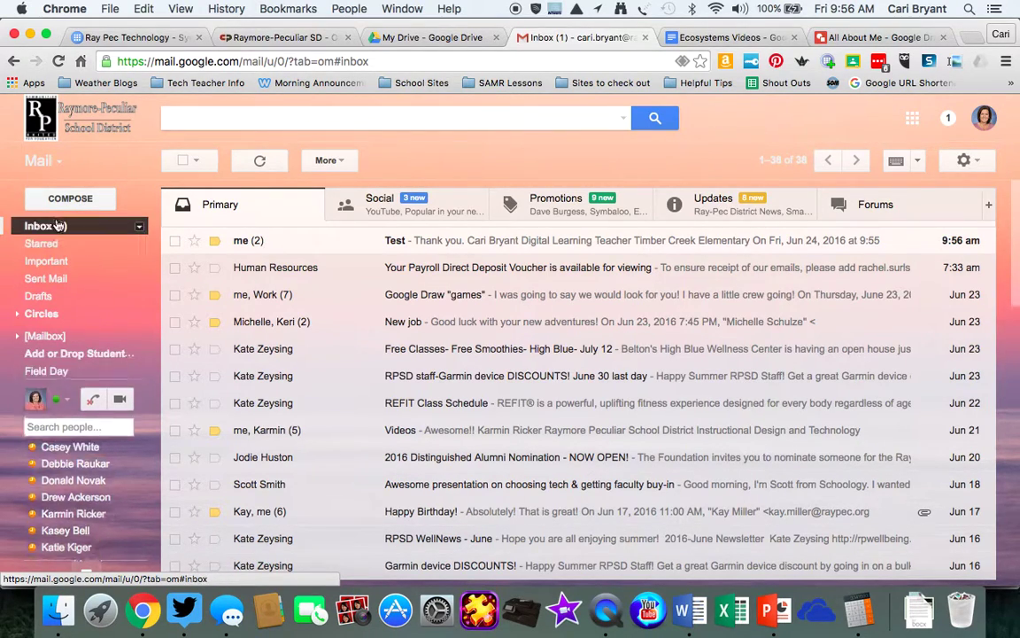
pyautogui.click(493, 244)
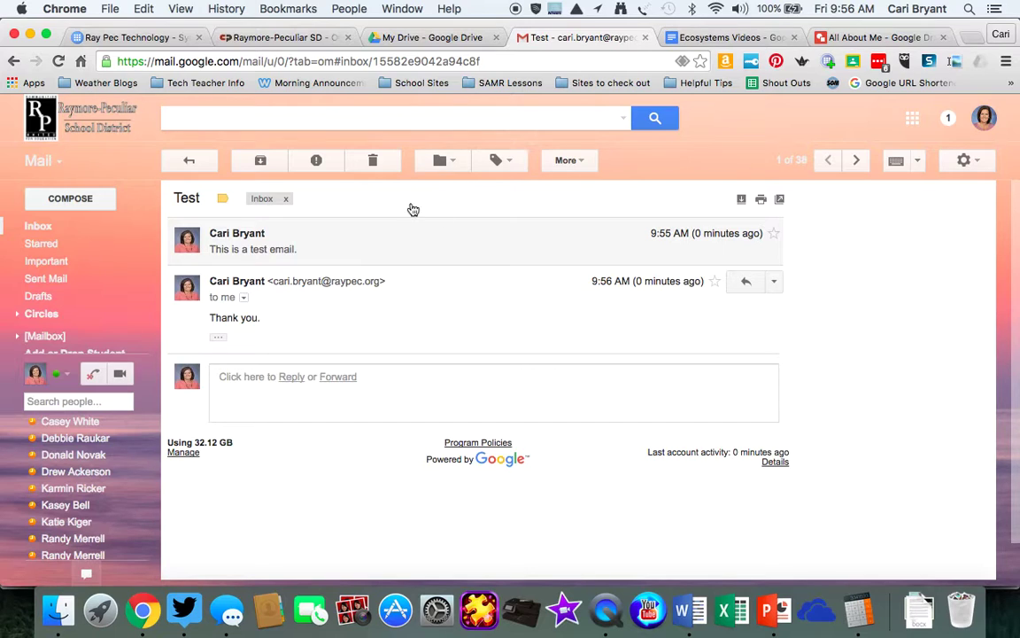
pyautogui.click(189, 162)
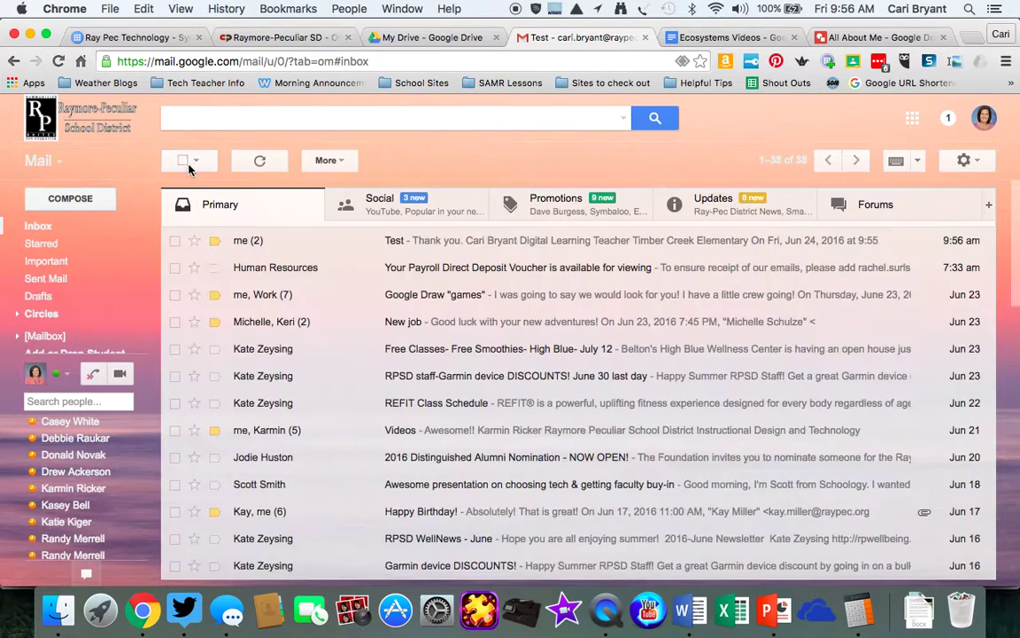
# Delete the Test, Payroll Direct Deposit Voucher, New job, Free Classes, June 30 Garmin DISCOUNTS and REFIT Class Schedule conversations together.
pyautogui.click(175, 240)
pyautogui.click(176, 268)
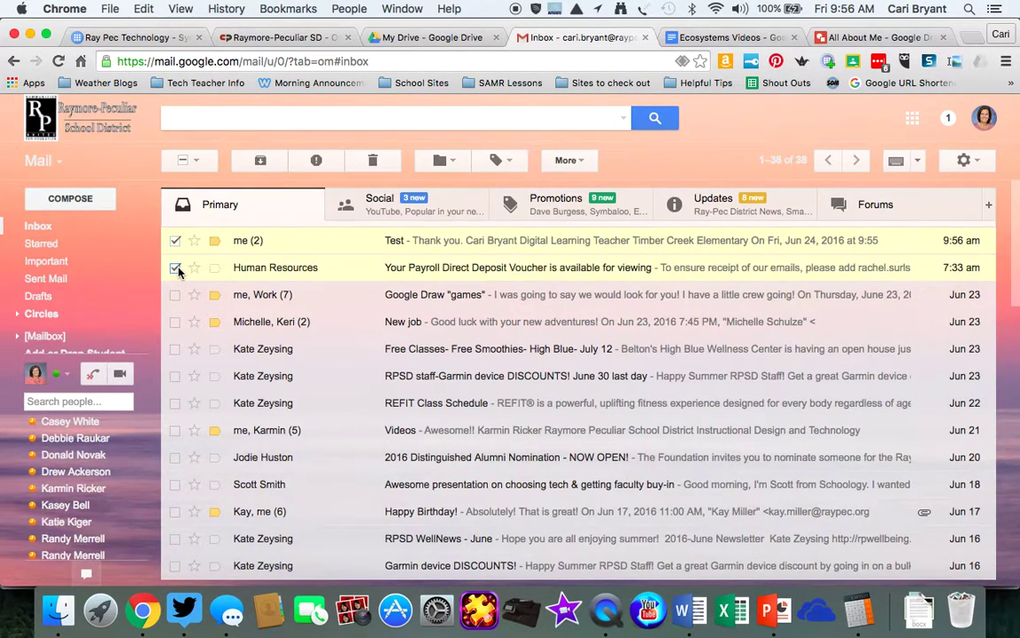
pyautogui.click(175, 321)
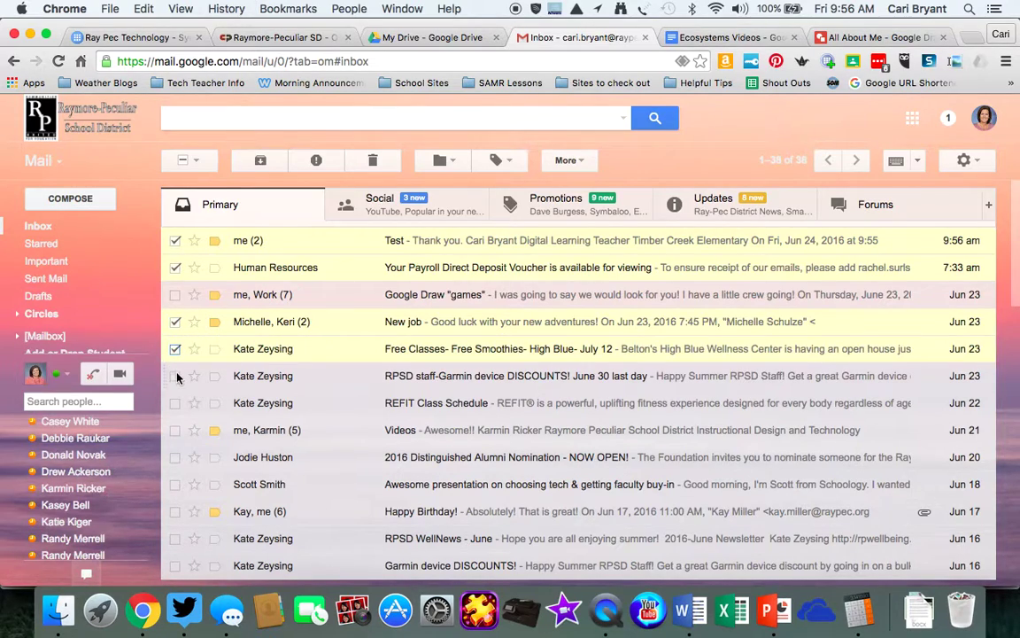
pyautogui.click(175, 348)
pyautogui.click(175, 376)
pyautogui.click(175, 403)
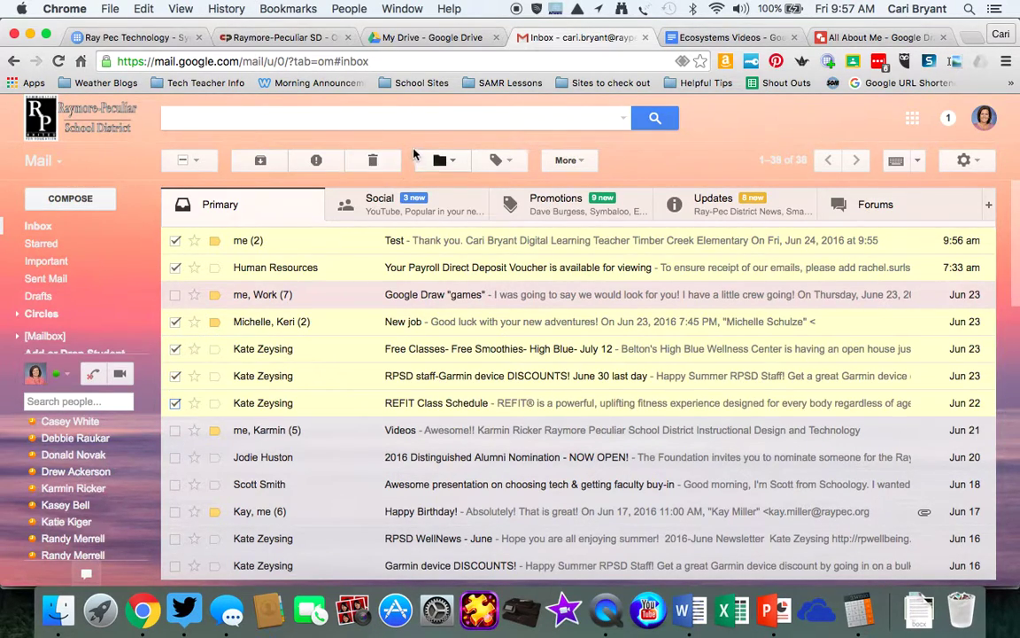
pyautogui.click(371, 162)
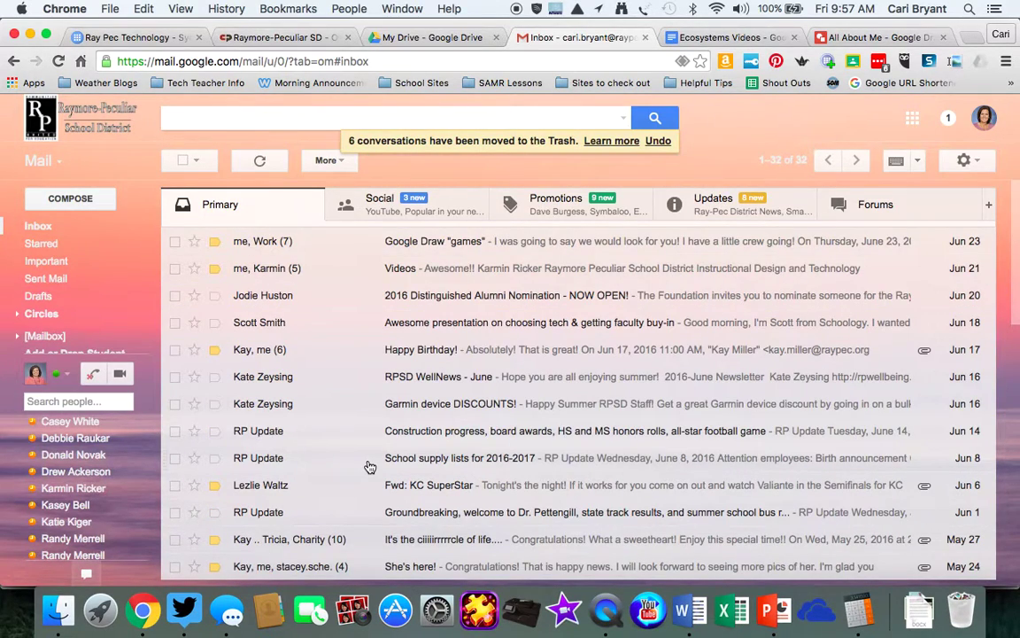